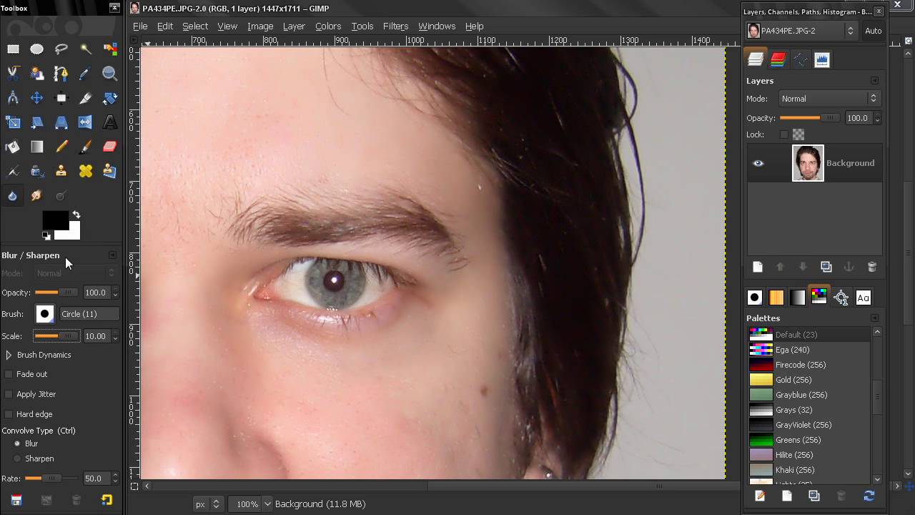
click(85, 414)
click(85, 416)
click(395, 27)
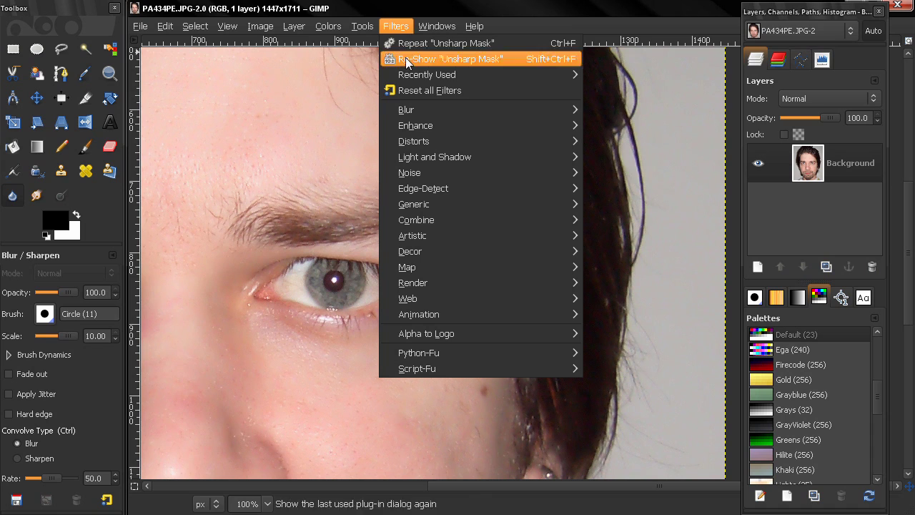
mouse_move(416, 108)
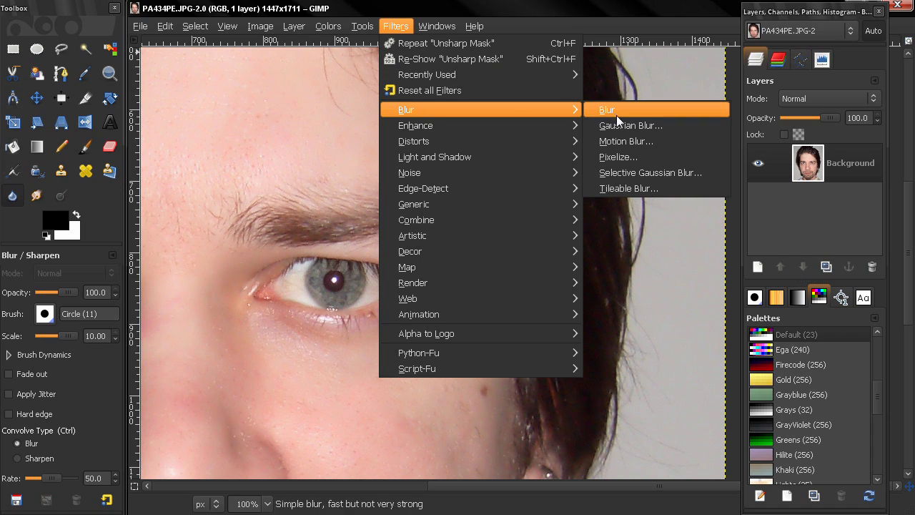
mouse_move(441, 126)
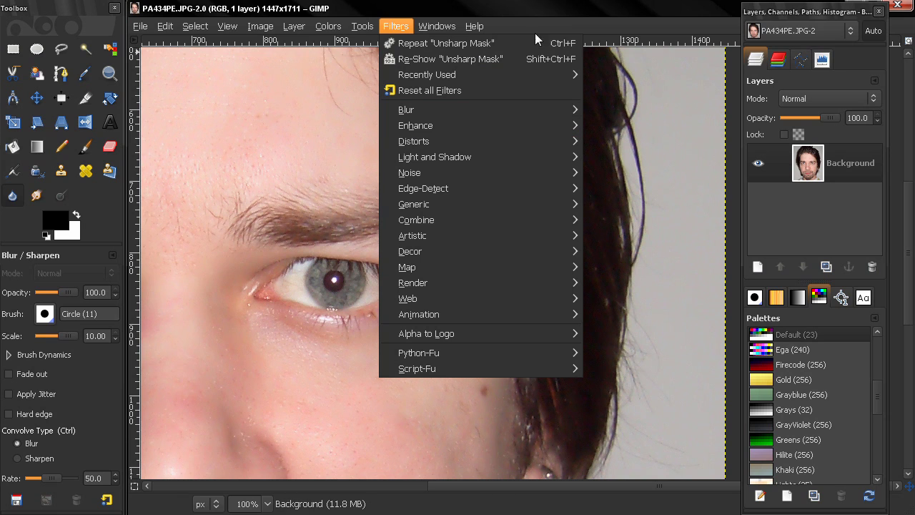
click(506, 9)
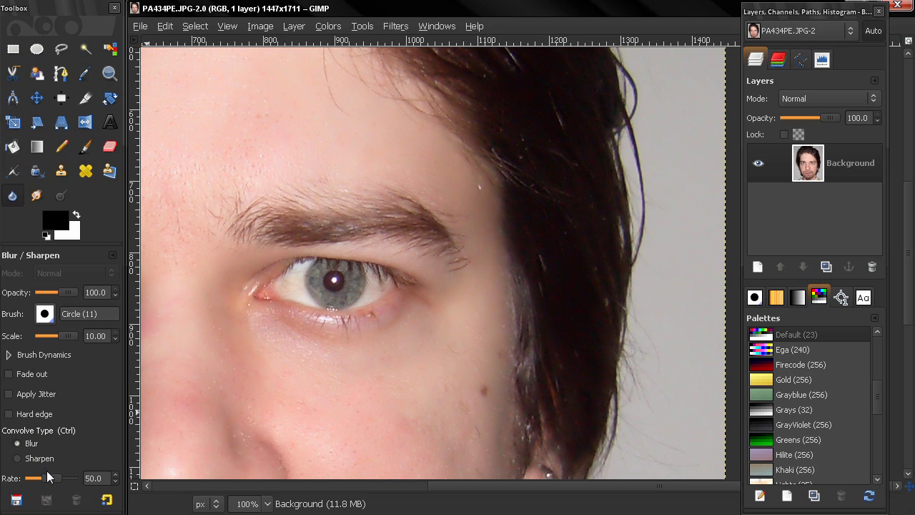
Step: Set the Blur / Sharpen tool to the Blur convolve type with a rate of 100
click(25, 442)
click(102, 413)
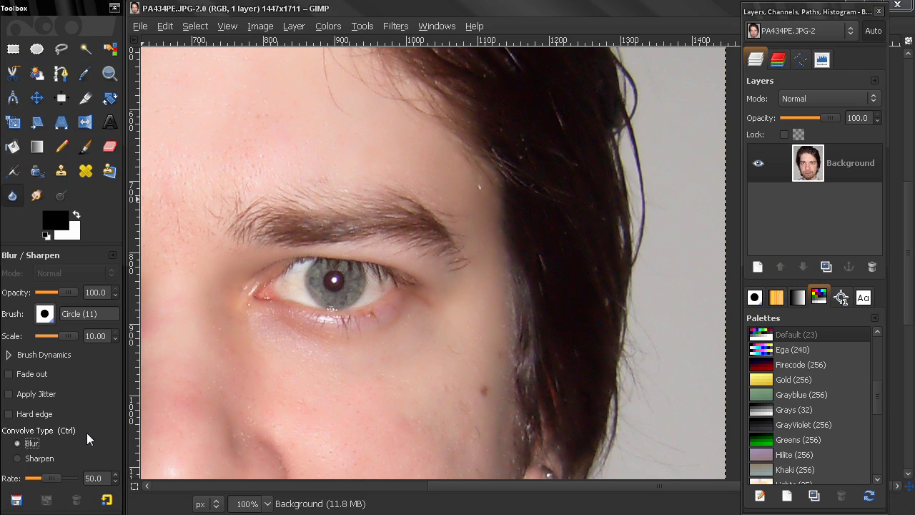
click(389, 8)
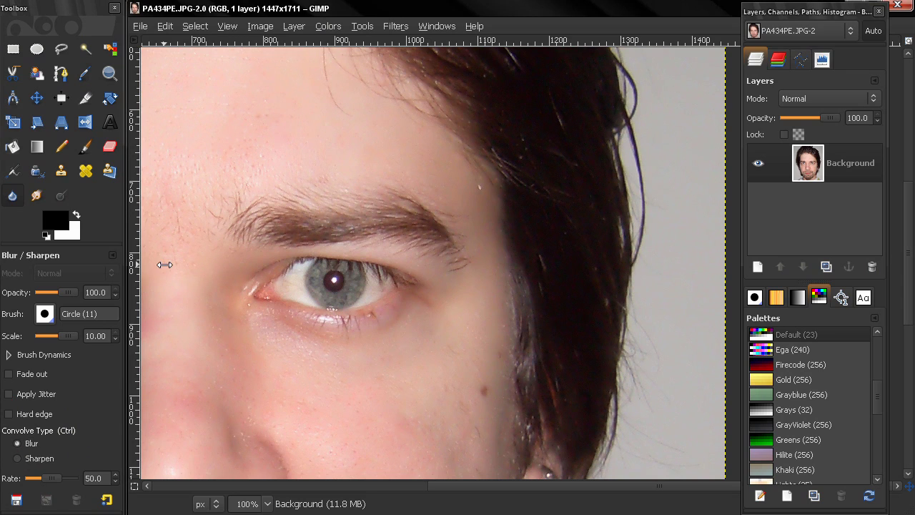
click(32, 458)
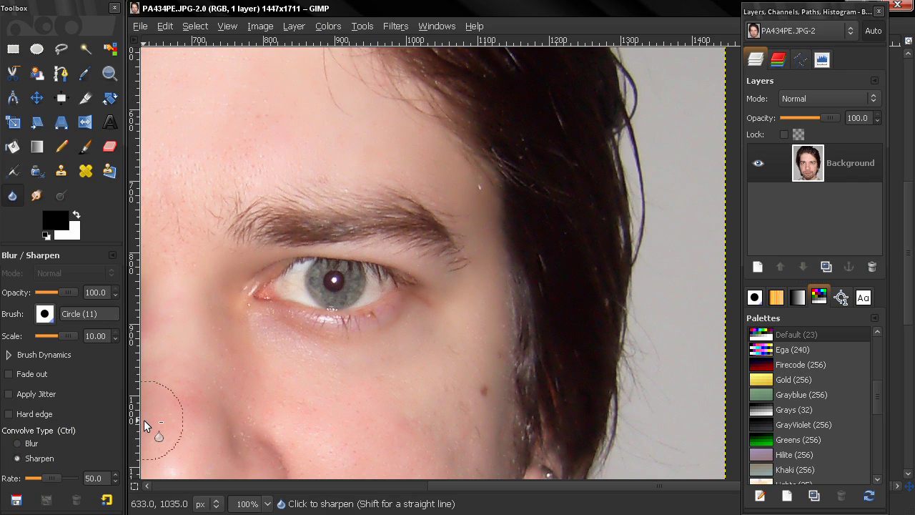
key(ctrl)
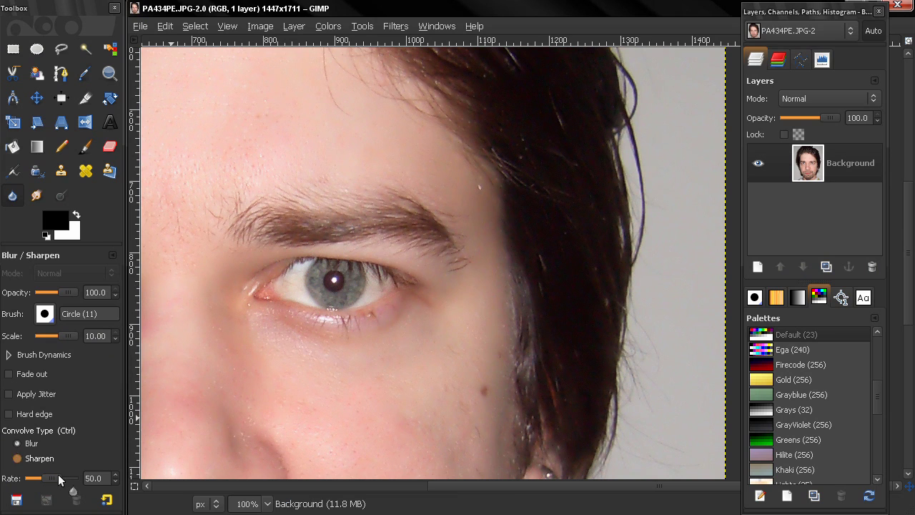
drag(45, 482, 98, 484)
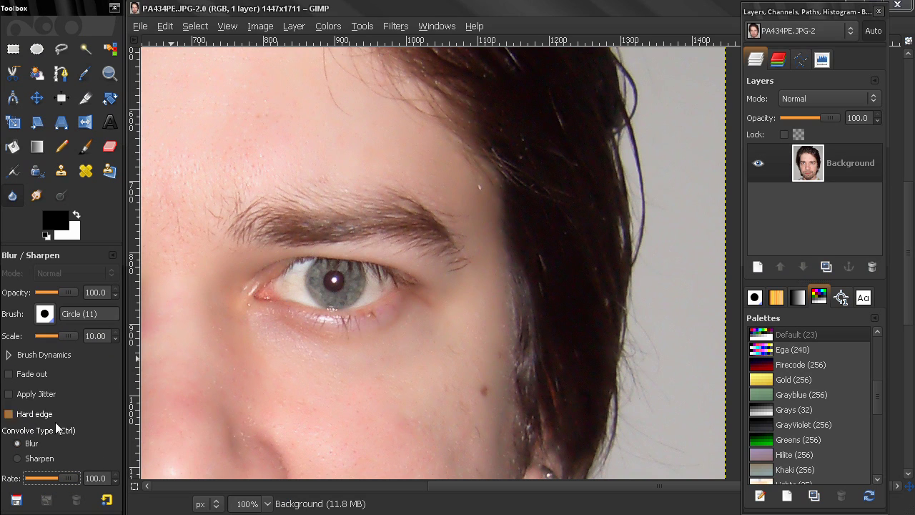
Step: Try blurring the eye with a few brush strokes and undo them
mouse_move(256, 299)
mouse_down()
mouse_move(295, 289)
mouse_move(447, 290)
mouse_move(319, 289)
mouse_up()
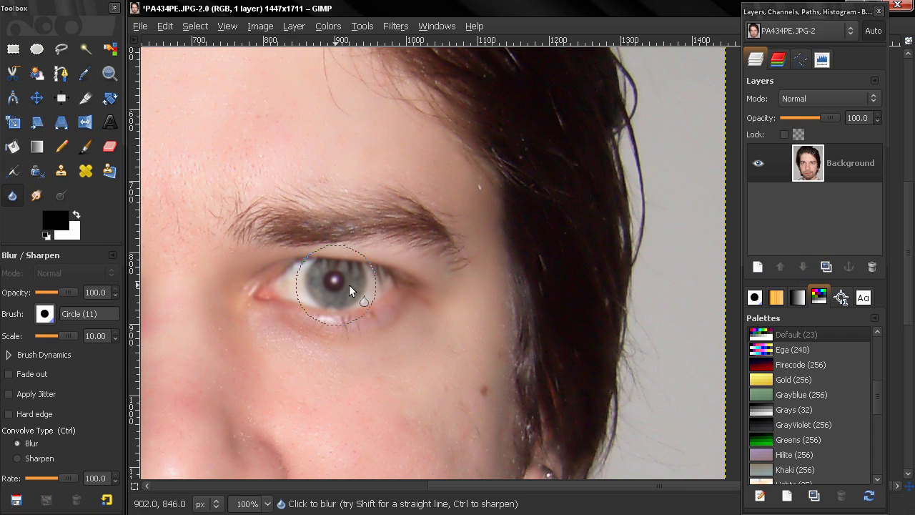
key(ctrl+z)
key(ctrl+z)
key(ctrl+z)
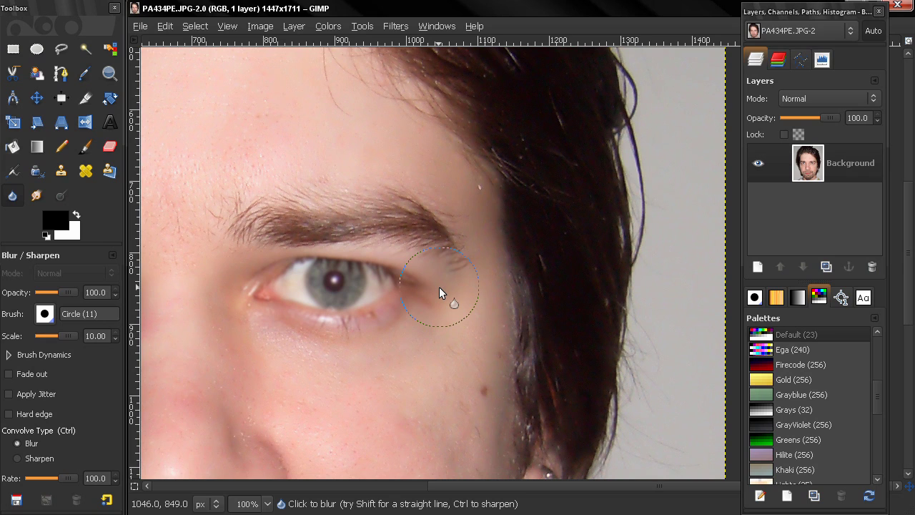
mouse_move(439, 287)
mouse_down()
mouse_move(253, 288)
mouse_move(411, 288)
mouse_move(256, 282)
mouse_move(401, 284)
mouse_move(260, 285)
mouse_move(398, 285)
mouse_move(282, 290)
mouse_move(389, 286)
mouse_up()
key(ctrl+z)
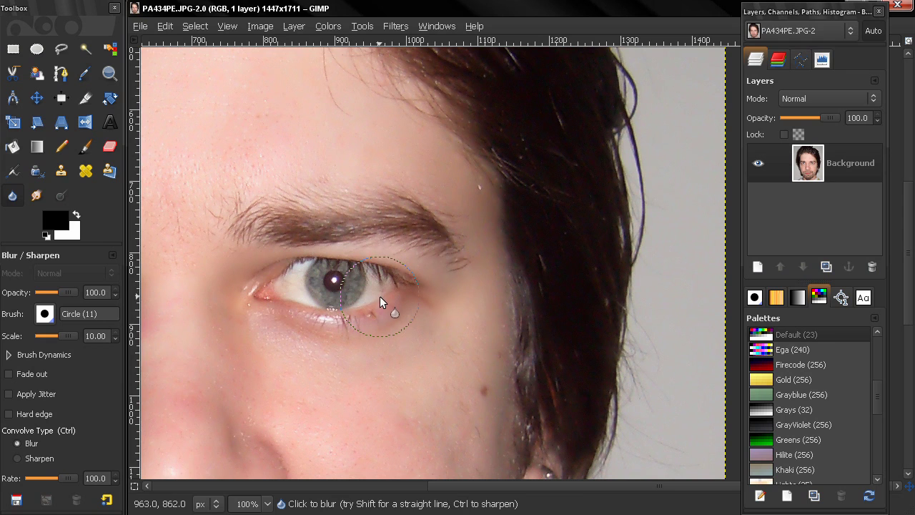
Step: Switch the convolve type to Sharpen, try brushing over the eye area and undo the strokes
click(50, 458)
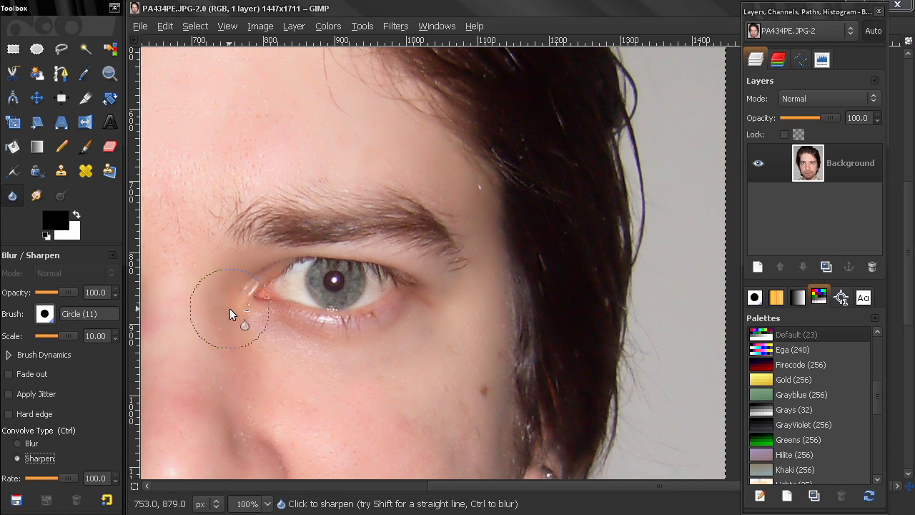
drag(230, 308, 276, 292)
mouse_move(261, 291)
mouse_down()
mouse_move(402, 290)
mouse_move(305, 283)
mouse_move(261, 289)
mouse_move(413, 290)
mouse_move(235, 281)
mouse_move(425, 289)
mouse_move(268, 280)
mouse_move(428, 281)
mouse_move(327, 285)
mouse_move(279, 267)
mouse_move(307, 286)
mouse_up()
key(ctrl+z)
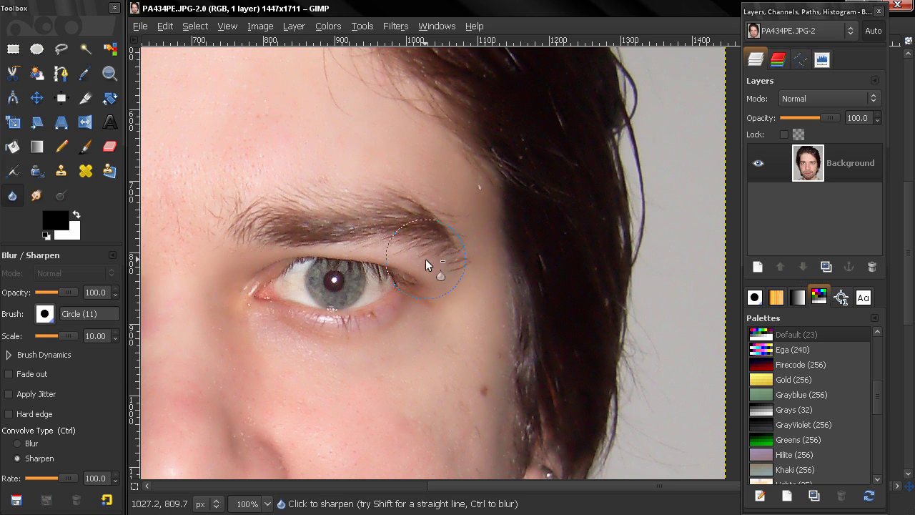
mouse_move(400, 286)
mouse_down()
mouse_move(379, 307)
mouse_move(307, 296)
mouse_move(338, 344)
mouse_move(336, 335)
mouse_up()
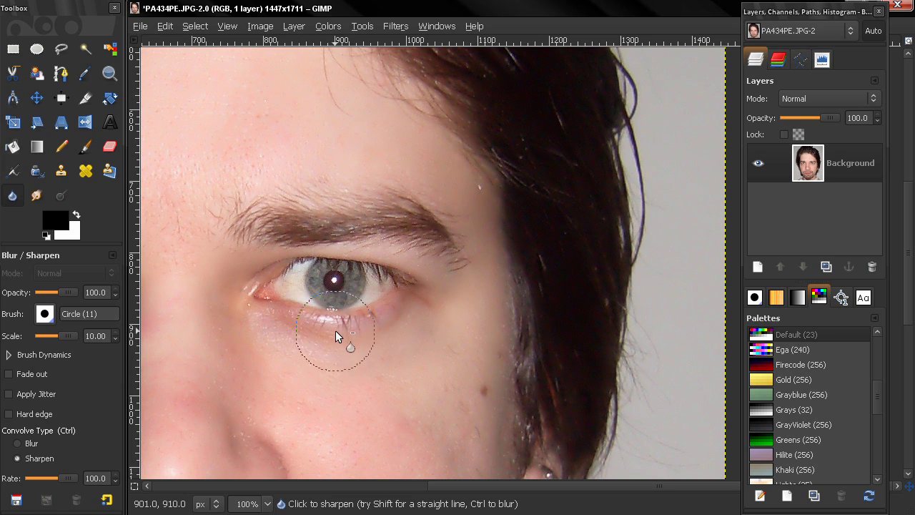
key(ctrl+z)
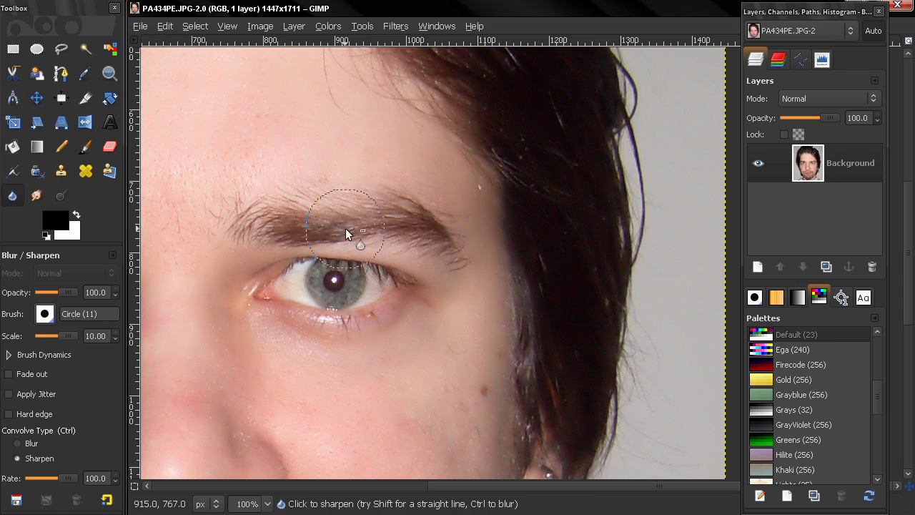
Step: Duplicate the Background layer and apply Unsharp Mask to the copy with radius 5.0, amount 0.50 and threshold 0
click(846, 166)
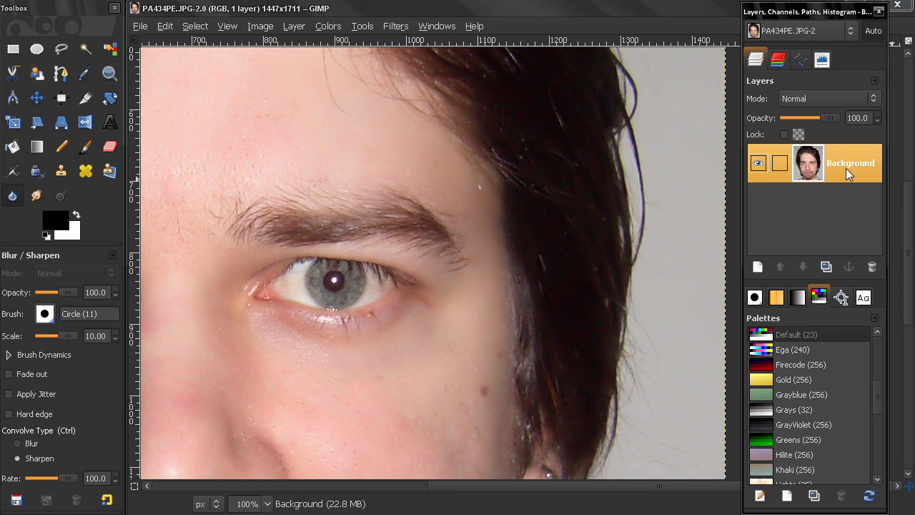
click(822, 265)
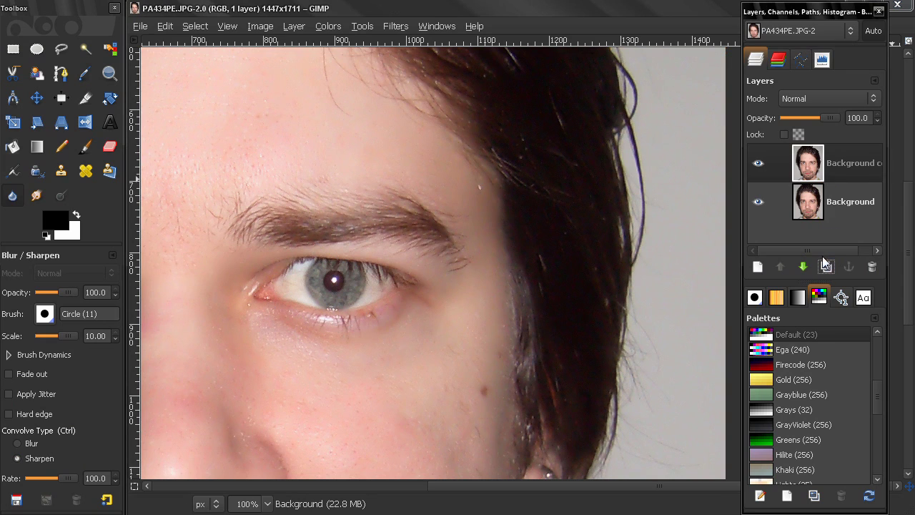
click(388, 27)
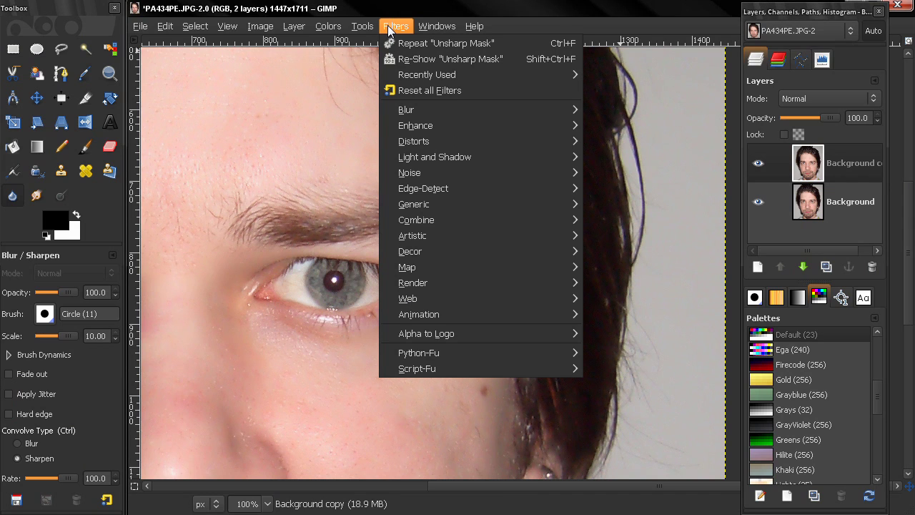
mouse_move(450, 119)
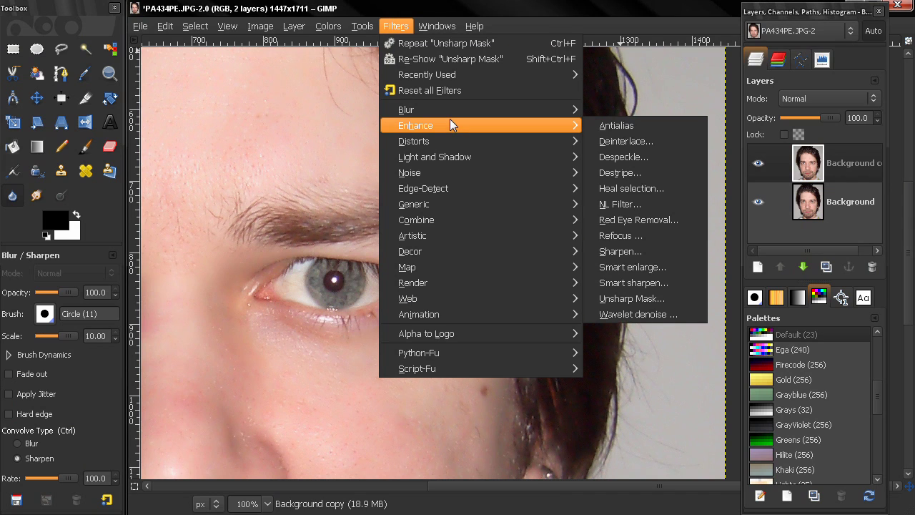
click(637, 295)
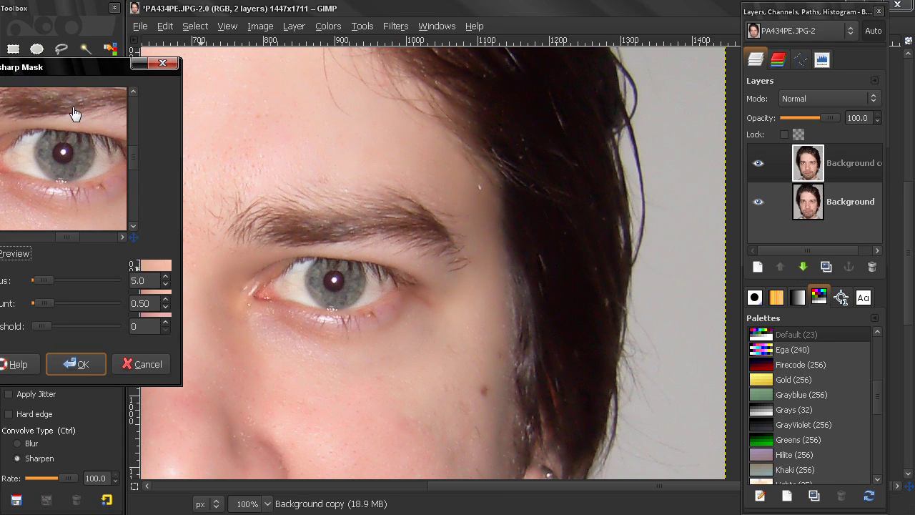
drag(88, 71, 322, 79)
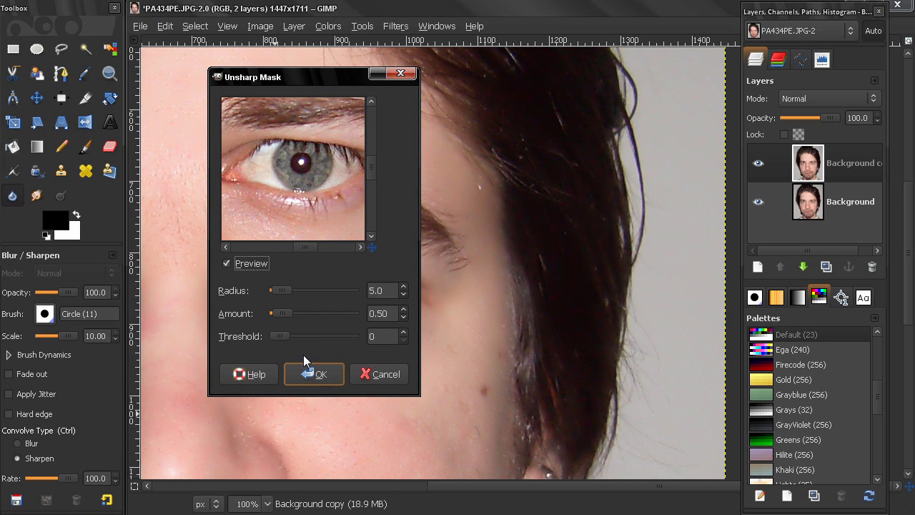
click(321, 374)
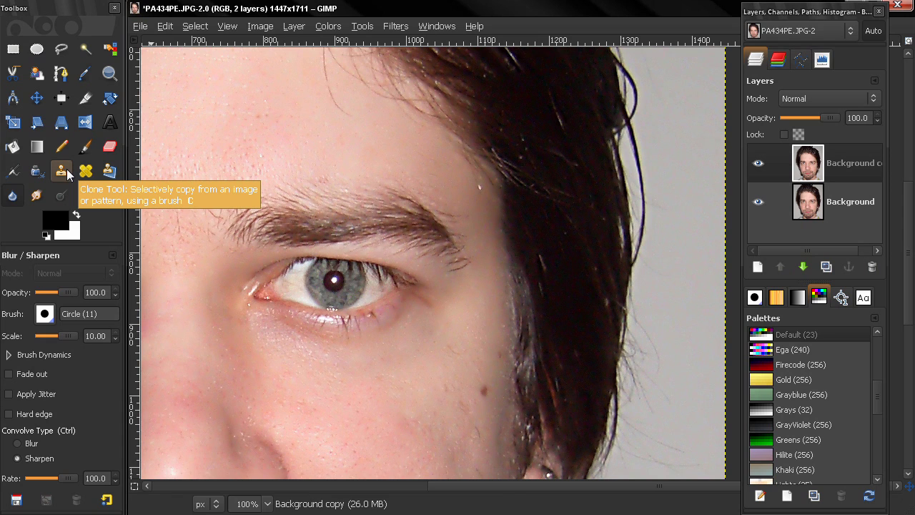
Step: Switch to the Clone tool with an image source and set its alignment to Registered
click(67, 172)
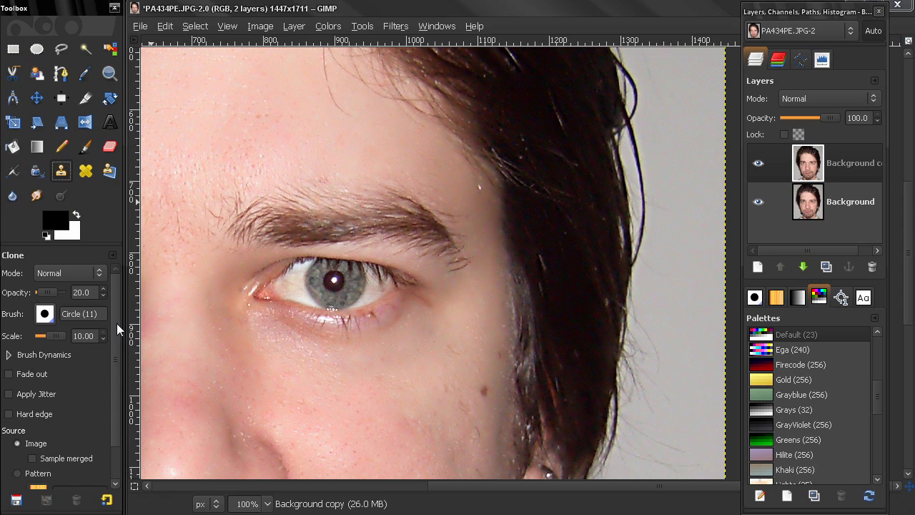
scroll(117, 323, down, 2)
click(63, 479)
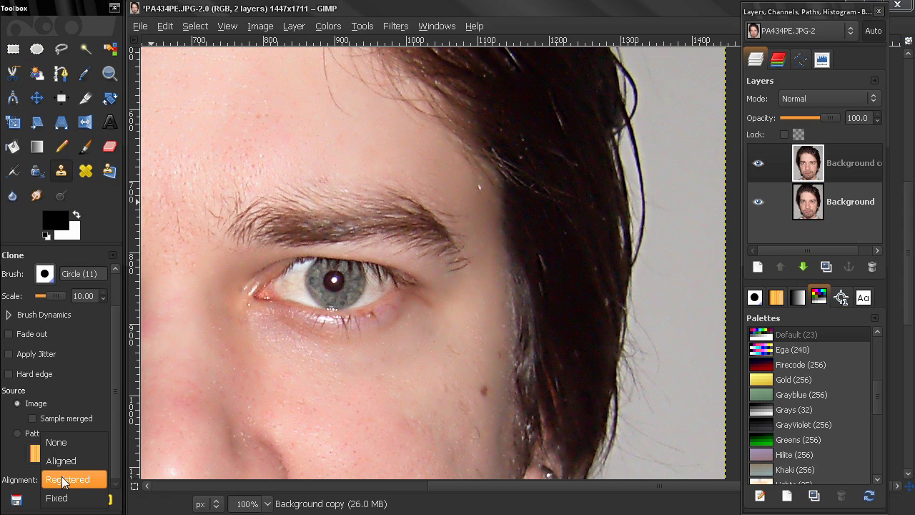
click(63, 480)
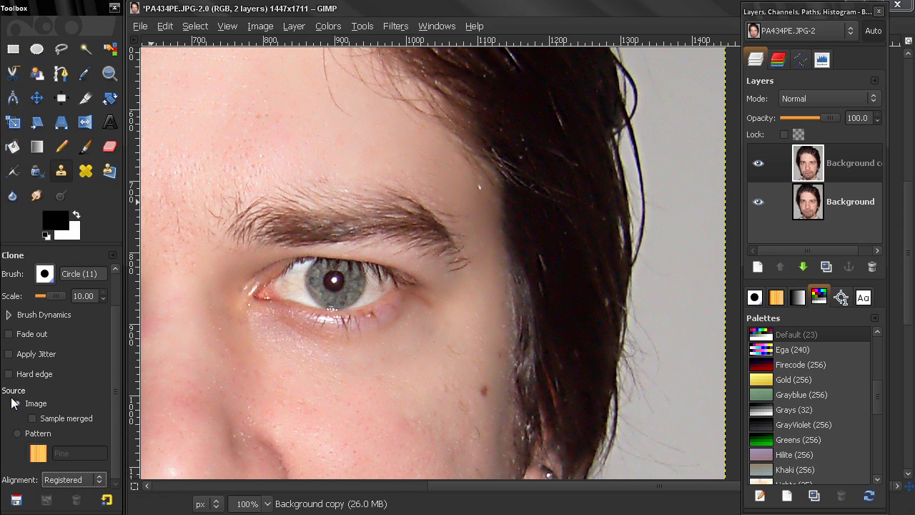
scroll(117, 331, up, 2)
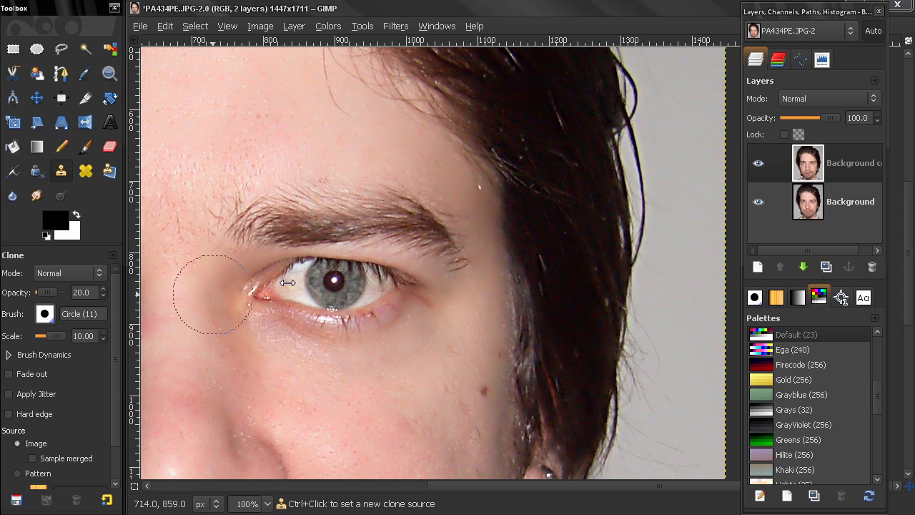
Step: Set the eye on the sharpened copy as the clone source, then hide that layer and activate the Background layer
ctrl+click(344, 283)
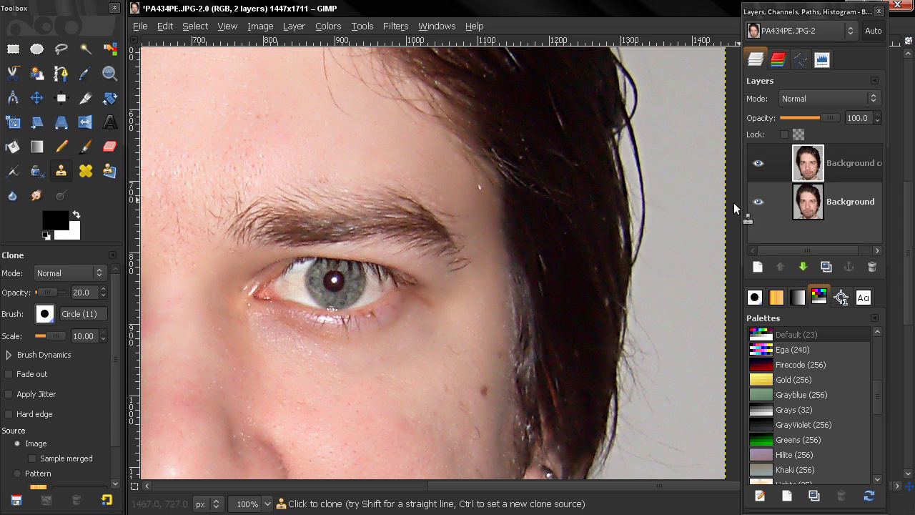
click(758, 166)
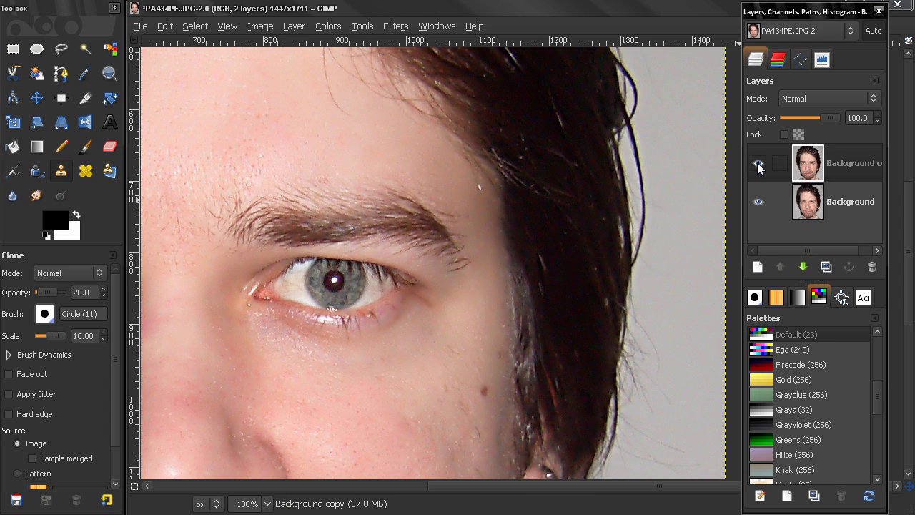
click(844, 203)
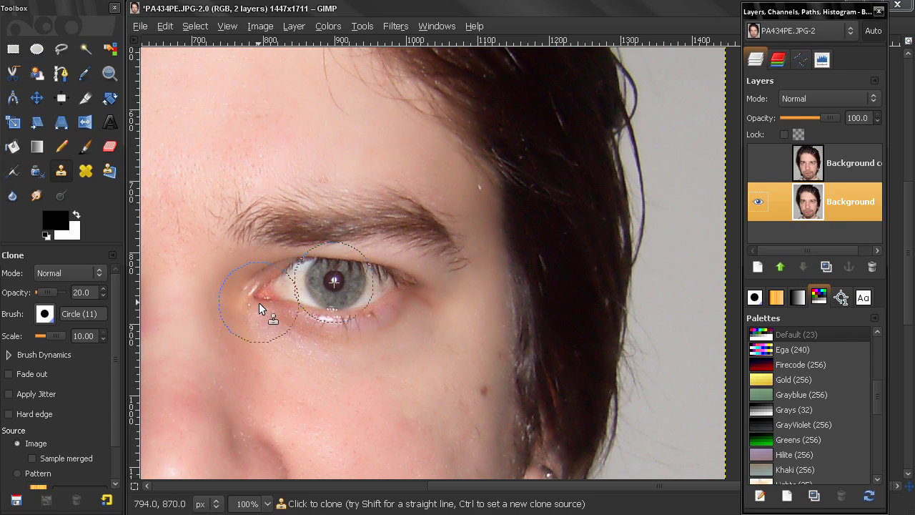
Step: Set the Clone tool's opacity to 100 and clone the sharpened copy onto the Background layer at the eye's inner corner
drag(45, 290, 62, 290)
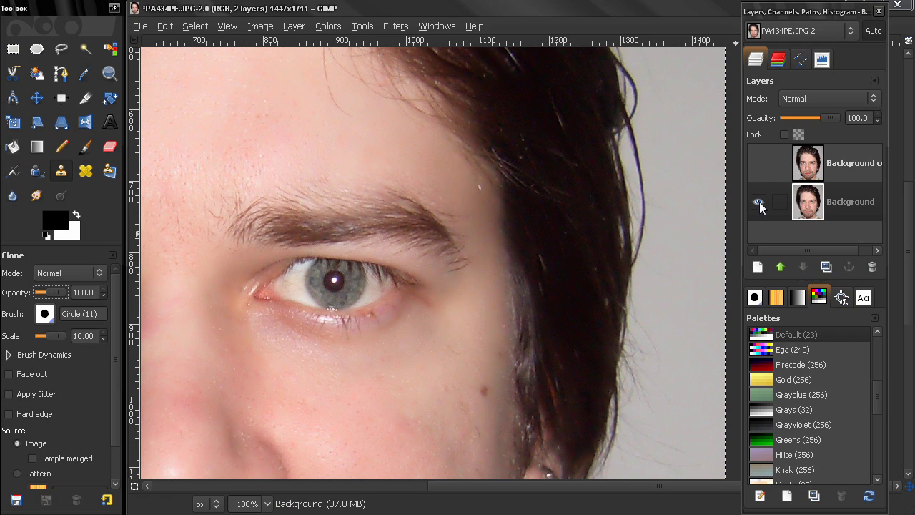
click(760, 165)
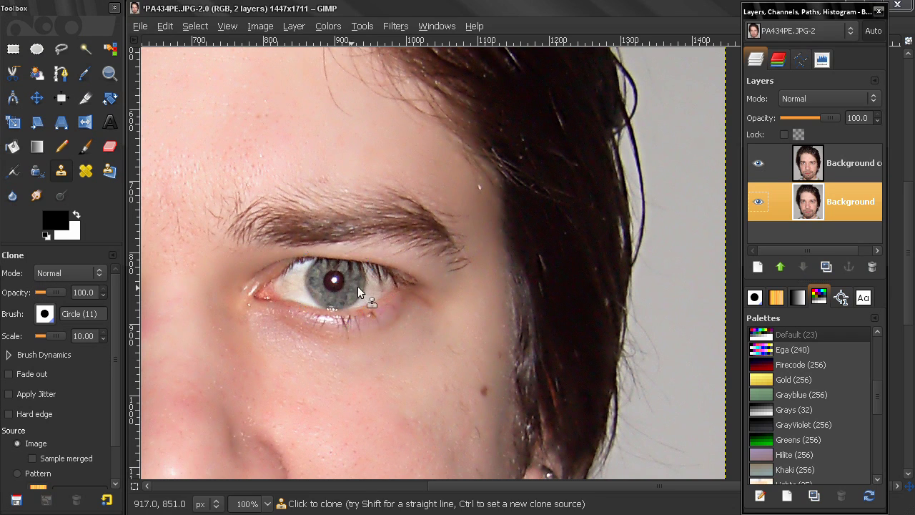
click(757, 166)
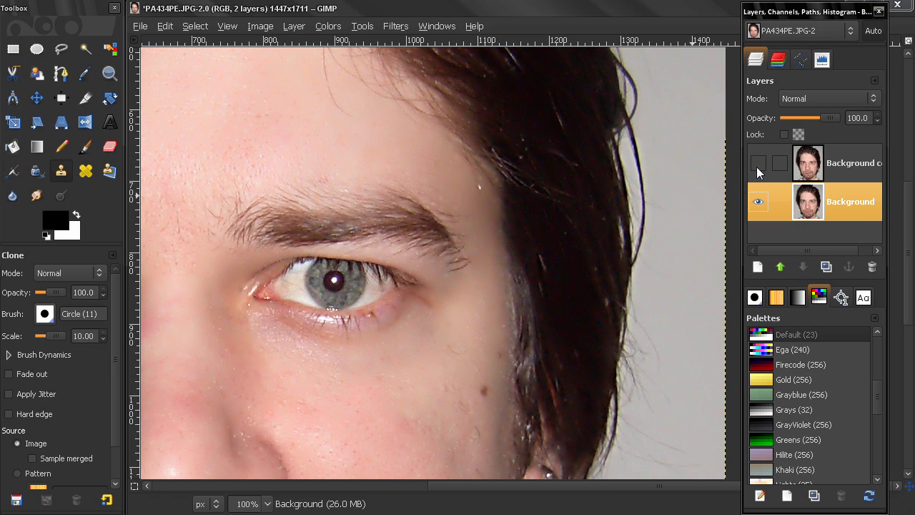
click(242, 288)
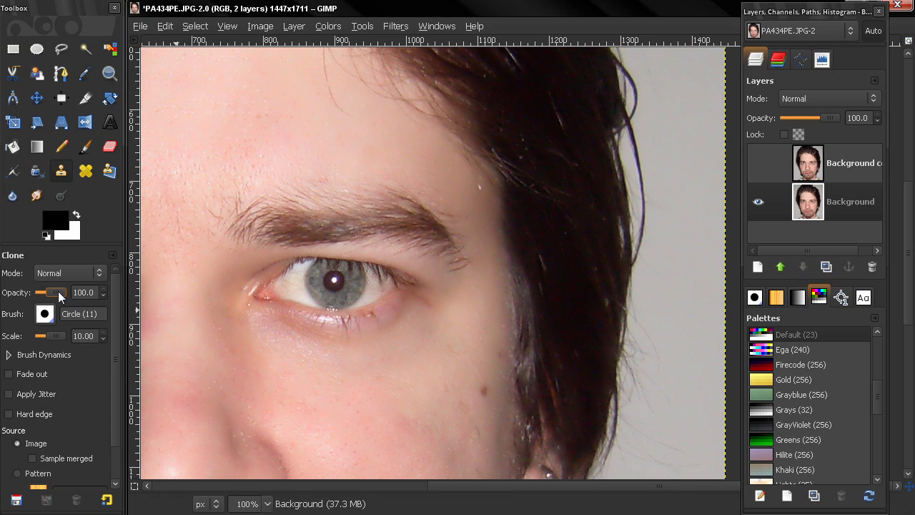
Step: Set the Clone tool's opacity to 20, and show and activate the sharpened Background copy layer
drag(58, 291, 47, 291)
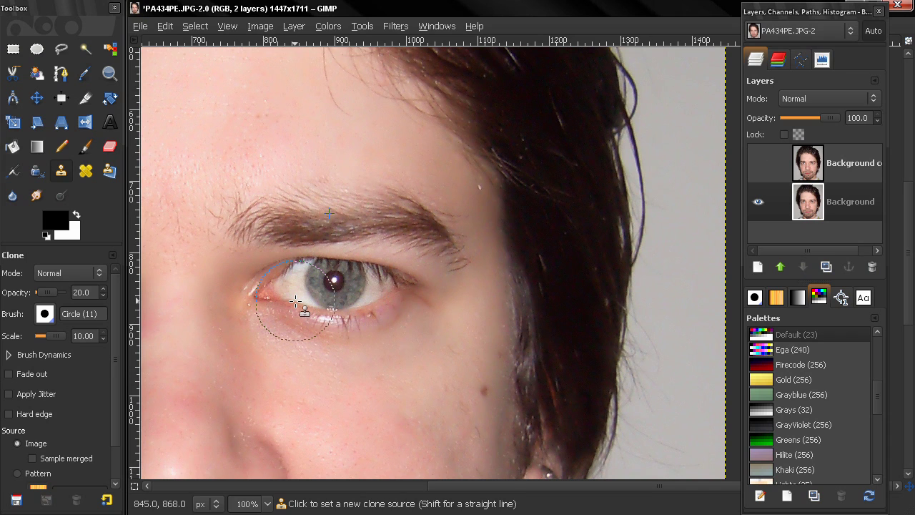
click(758, 163)
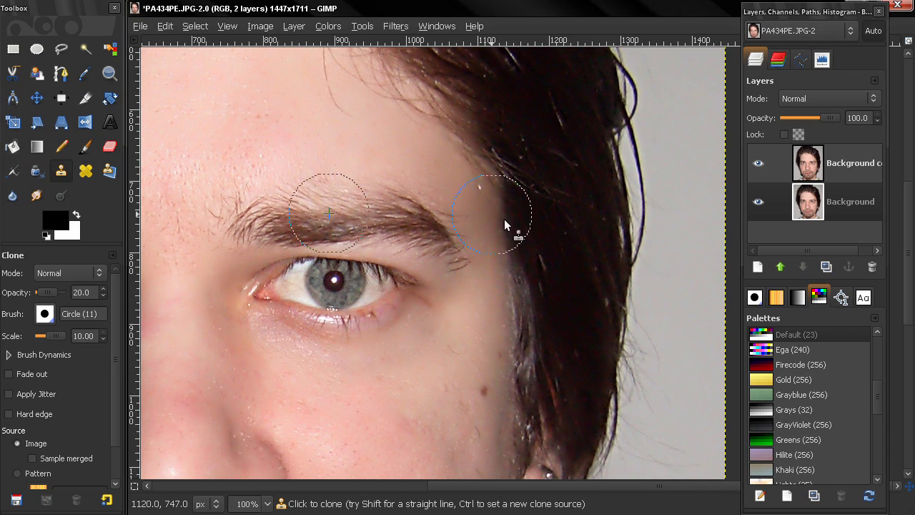
click(851, 164)
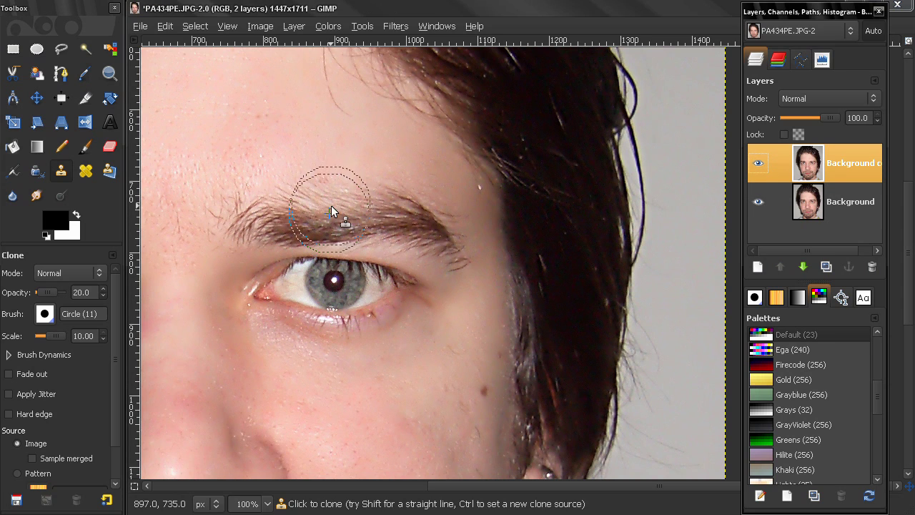
Step: Preview a stronger Unsharp Mask on the Background copy layer with radius 12.5, amount 1.13 and threshold 0, without applying it
click(387, 27)
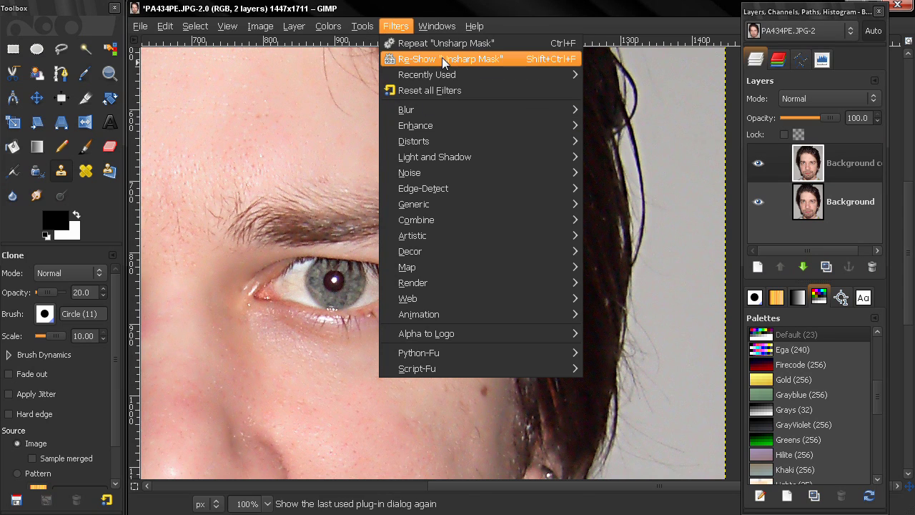
click(352, 95)
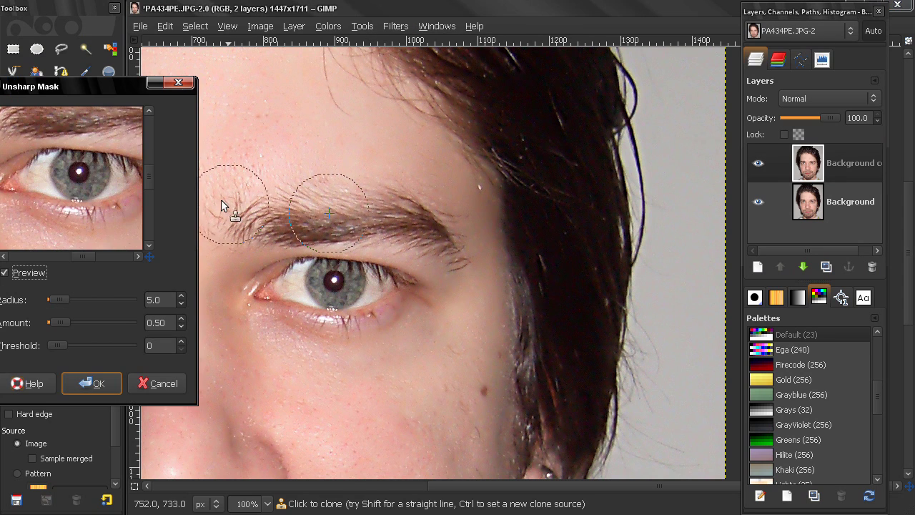
drag(108, 84, 245, 88)
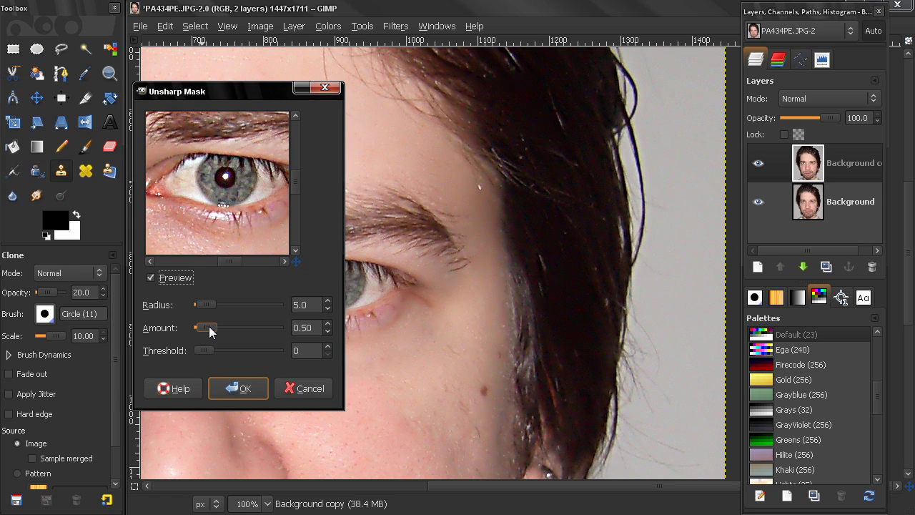
drag(209, 326, 215, 327)
click(216, 305)
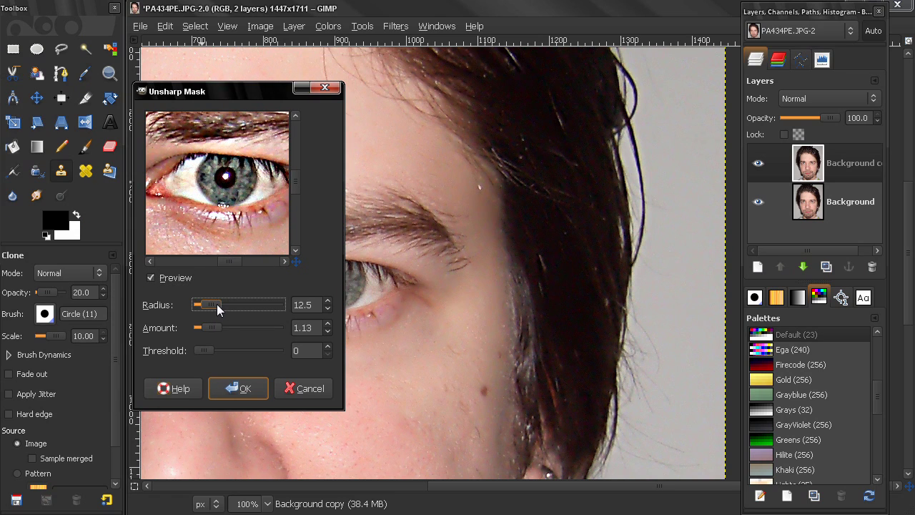
click(240, 389)
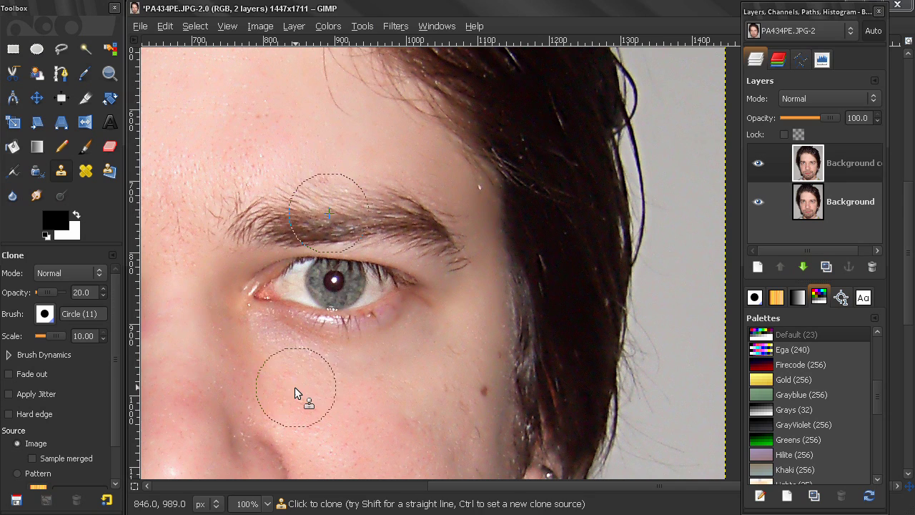
click(831, 167)
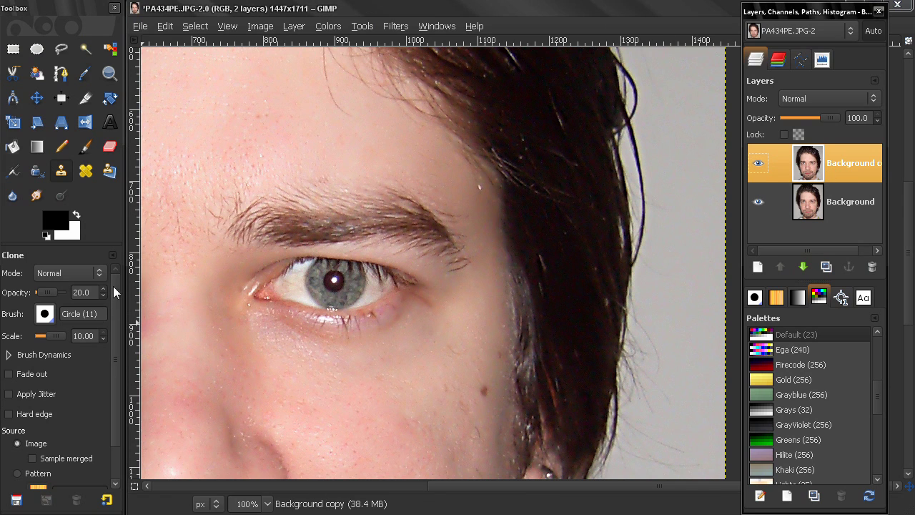